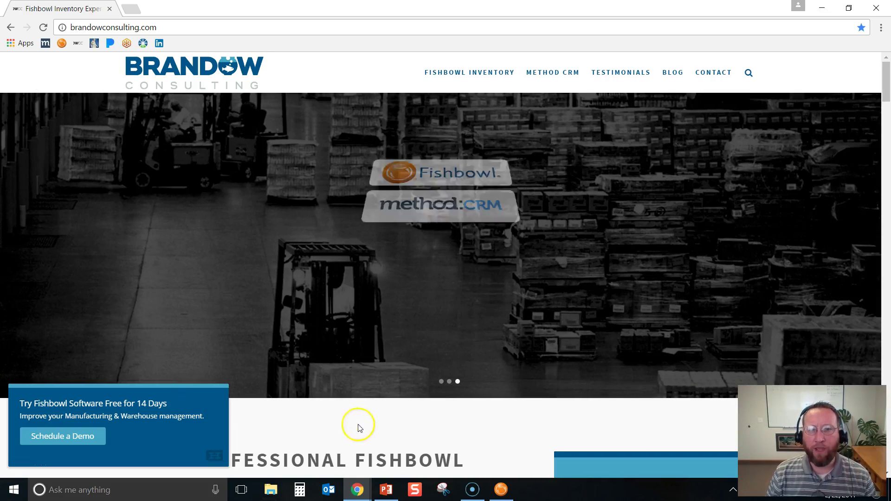
# Switch from Chrome to the Fishbowl Client dashboard for Bicycles Unlimited.
pyautogui.click(502, 492)
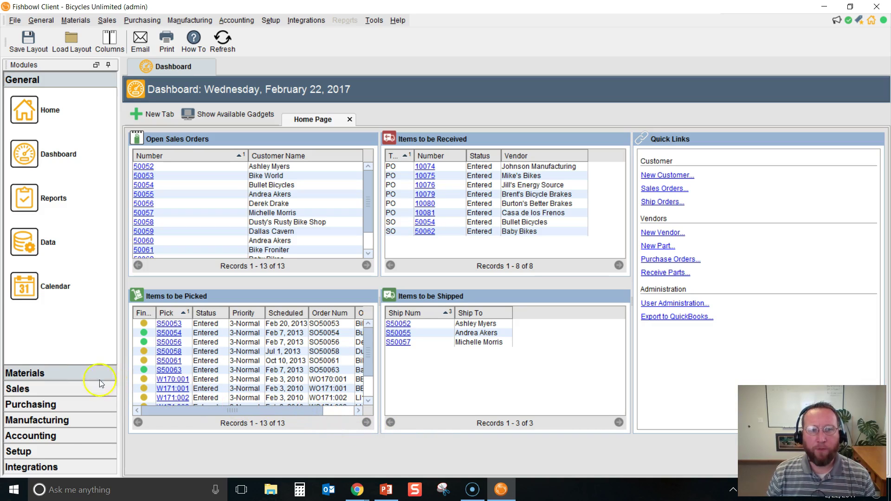
# Open Sales > Picking in its own tab, showing the 14 open picks.
pyautogui.click(25, 389)
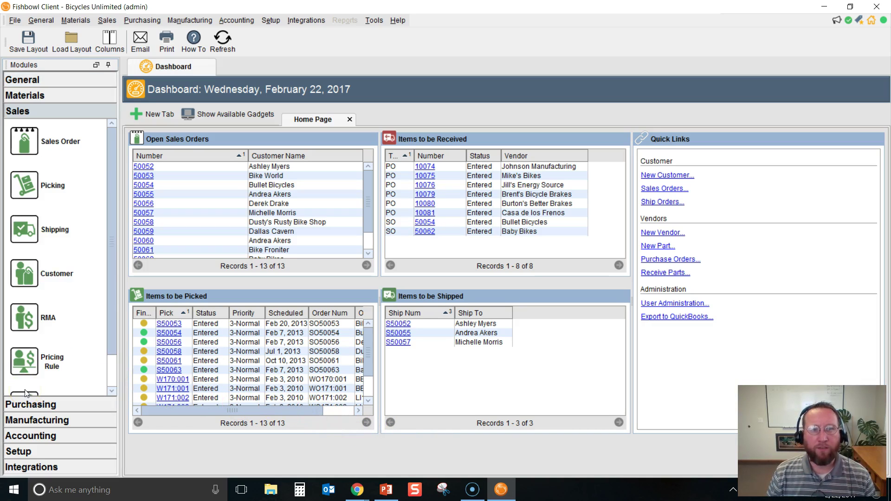
pyautogui.click(18, 192)
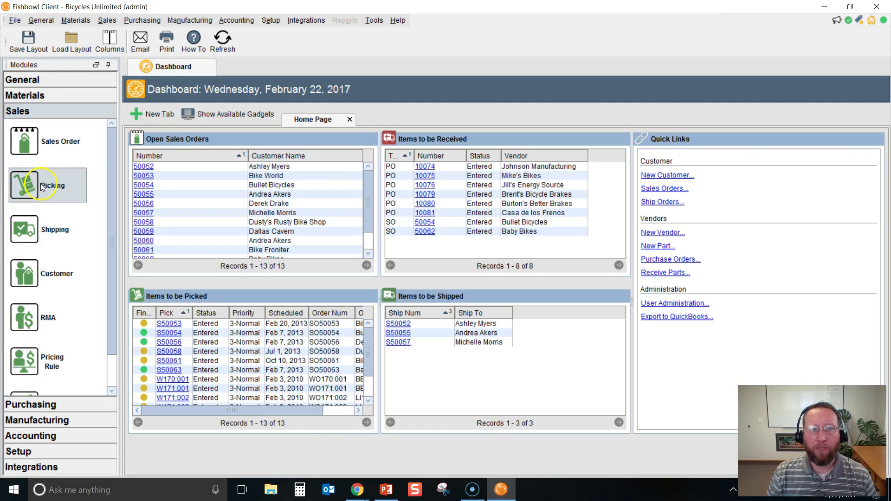
pyautogui.click(106, 20)
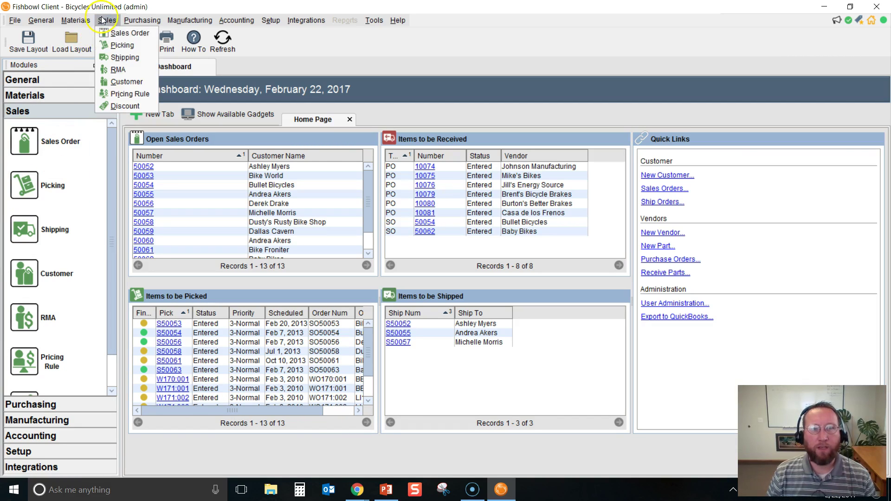
pyautogui.click(121, 45)
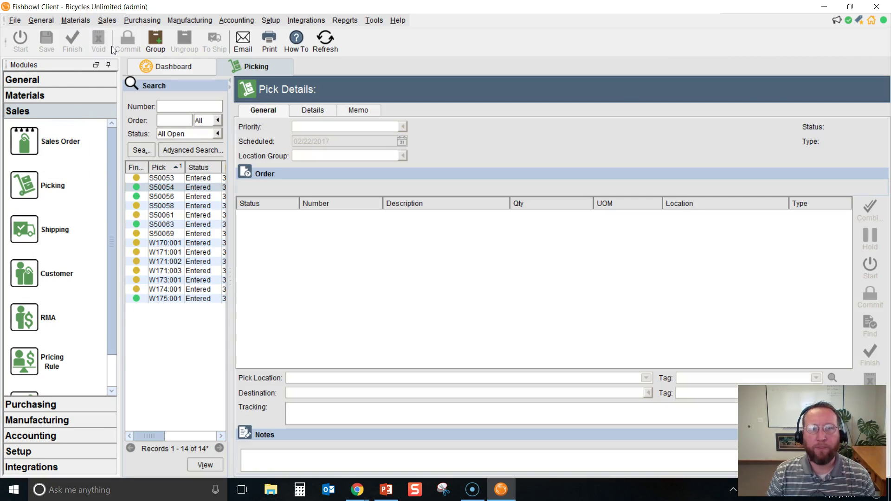
pyautogui.click(247, 69)
pyautogui.click(166, 67)
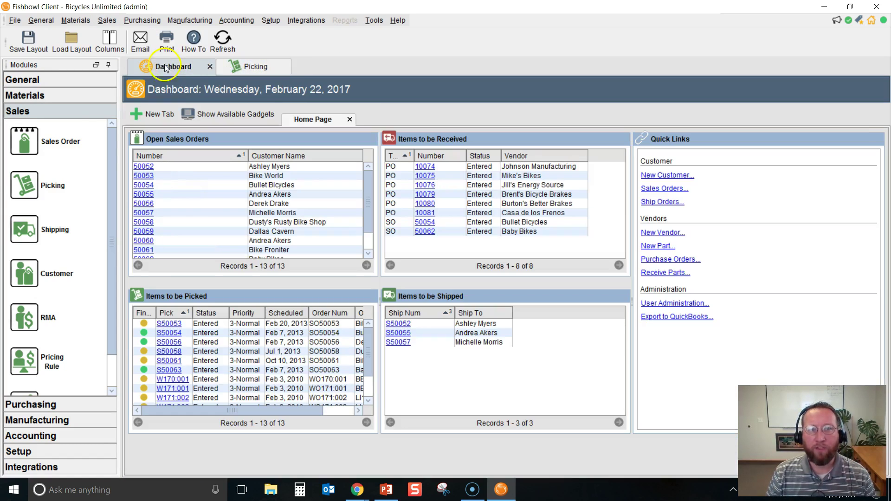
pyautogui.click(240, 65)
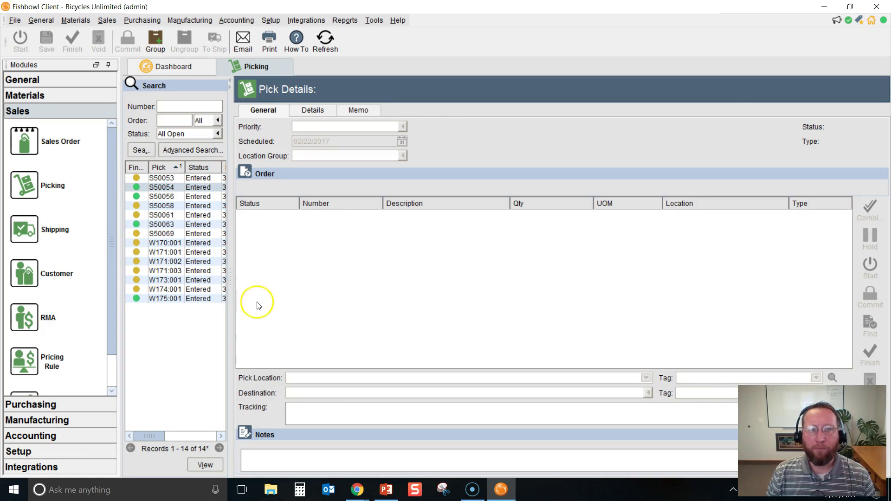
# Load pick S50056 with its GPS Receiver and GPS Bike Mount lines.
pyautogui.click(162, 198)
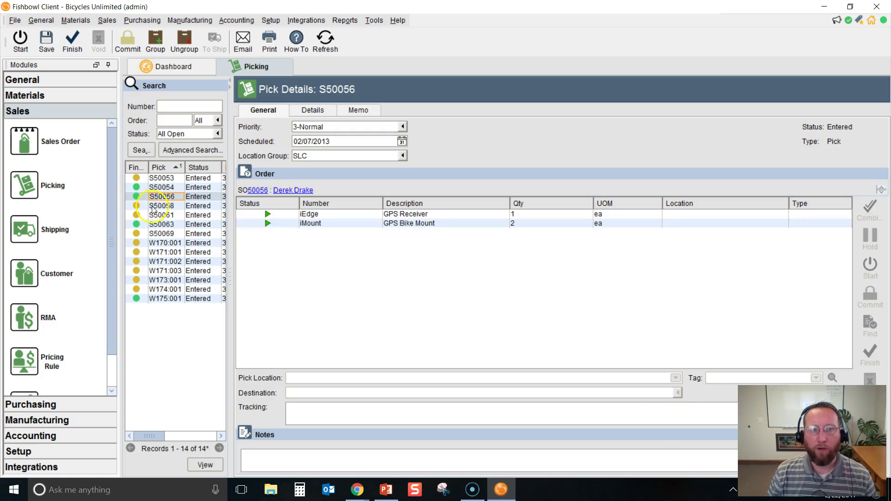
pyautogui.click(140, 208)
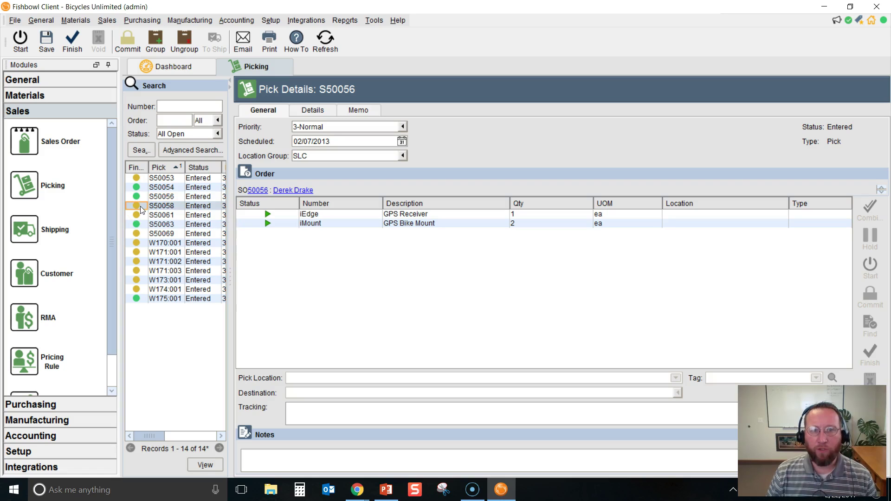
pyautogui.click(166, 196)
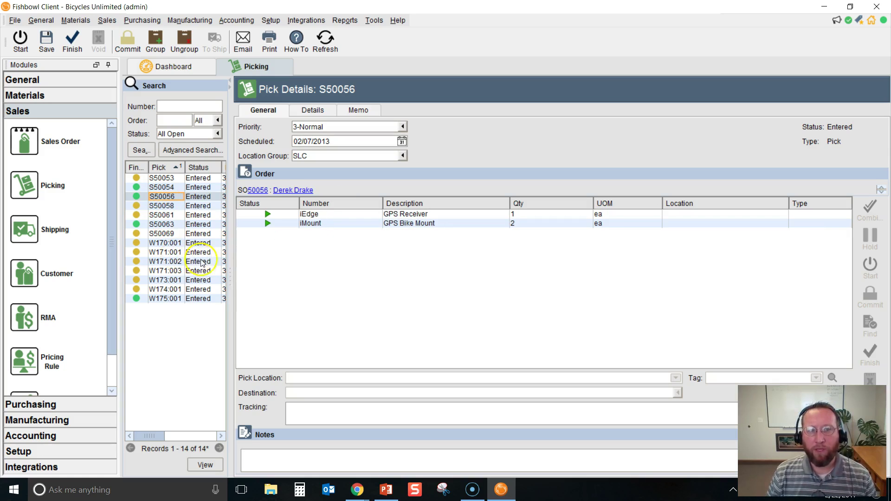
# Widen the pick list to show more columns and sort it by Scheduled date.
pyautogui.click(229, 269)
pyautogui.moveTo(229, 271); pyautogui.dragTo(347, 279)
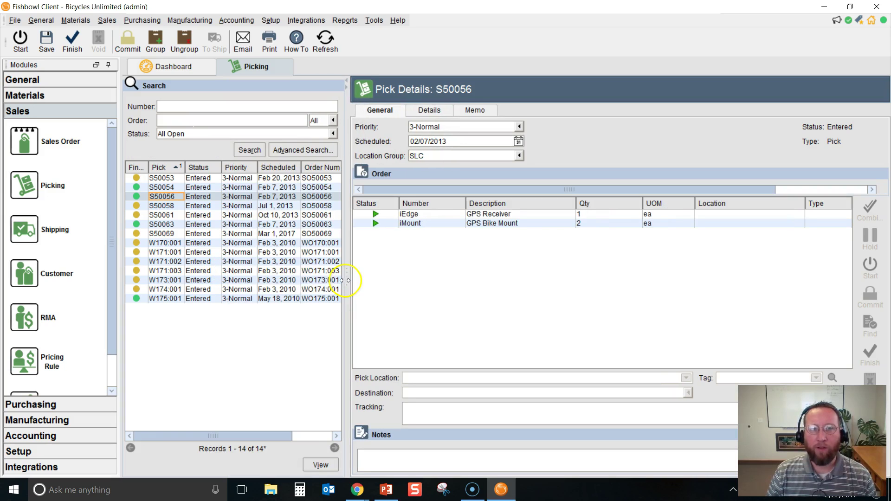
pyautogui.click(271, 167)
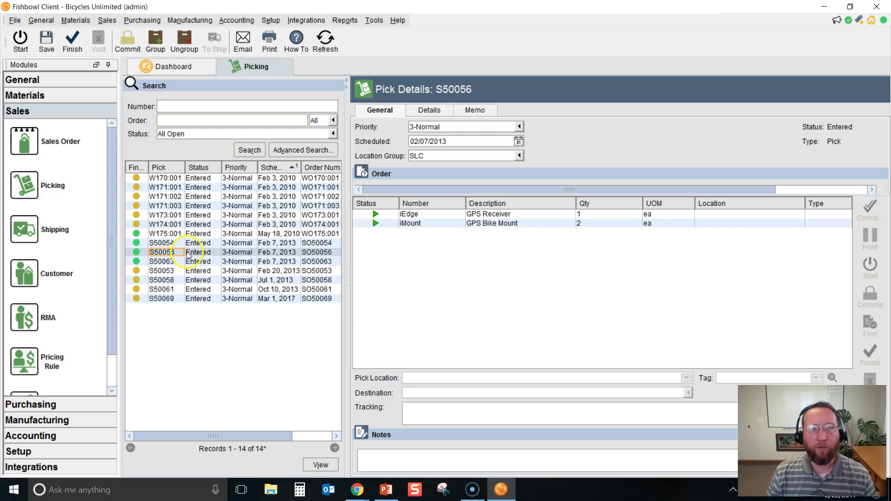
# Start pick S50056 and preview its Pick Ticket maximized.
pyautogui.click(20, 45)
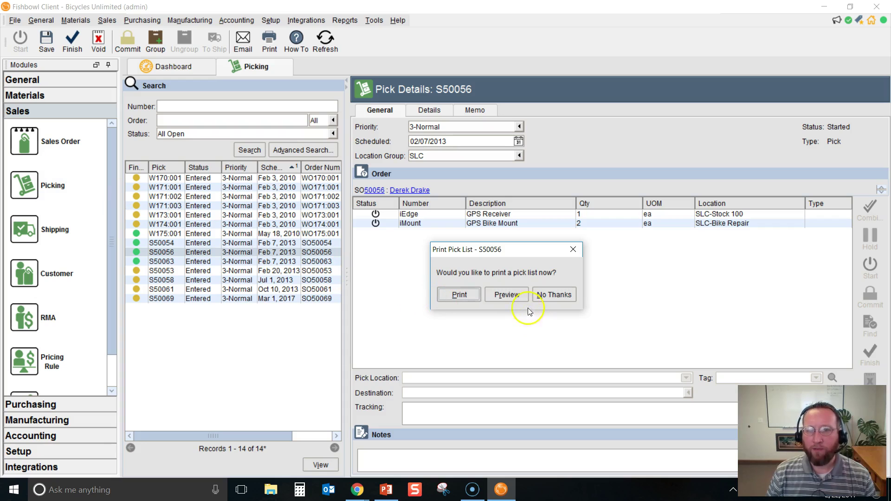
pyautogui.click(507, 295)
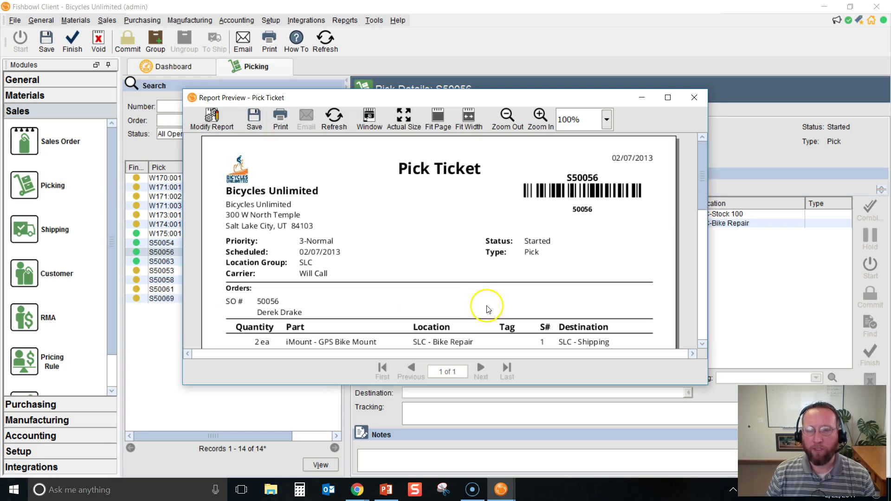
pyautogui.click(669, 99)
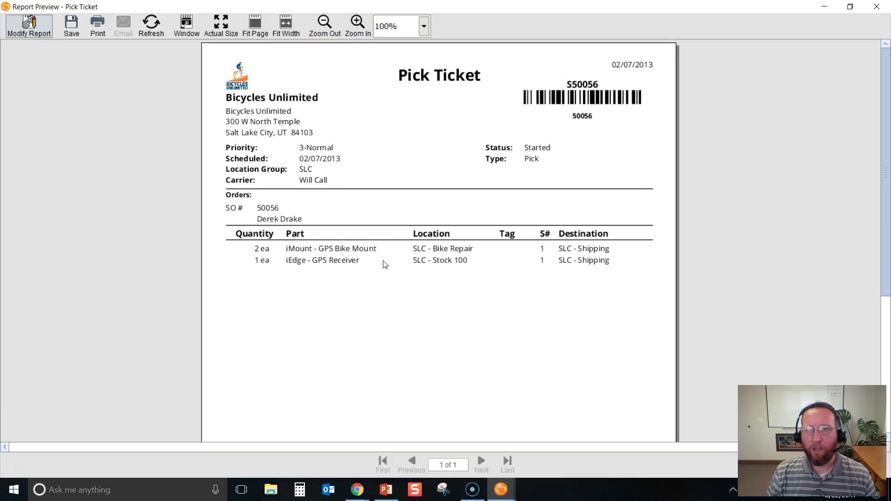
# Review the Pick Ticket report's Optional settings and regenerate the S50056 preview.
pyautogui.click(28, 26)
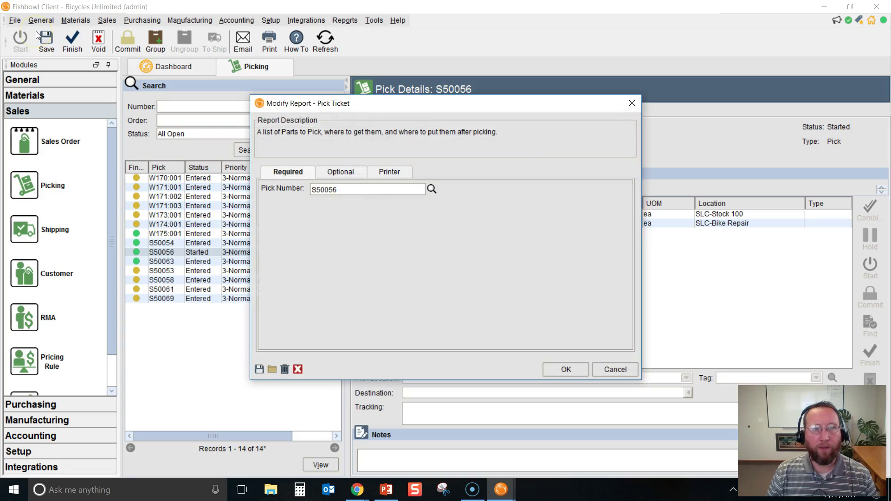
pyautogui.click(343, 172)
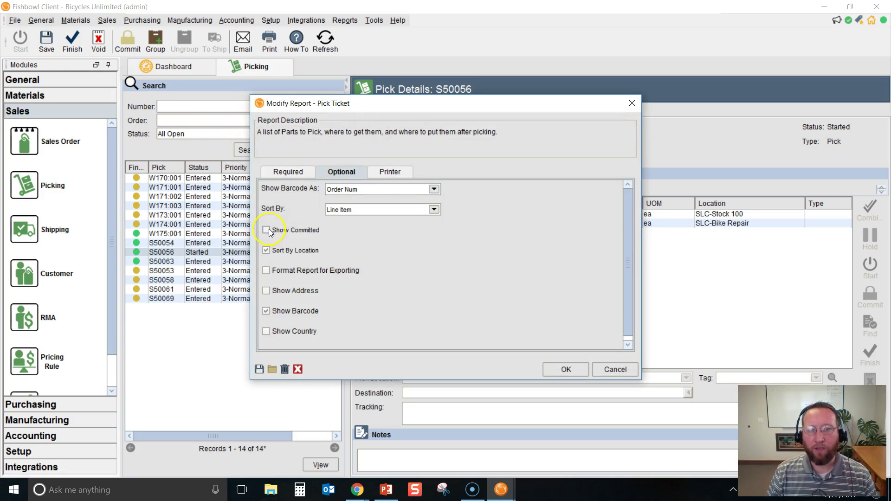
pyautogui.click(565, 375)
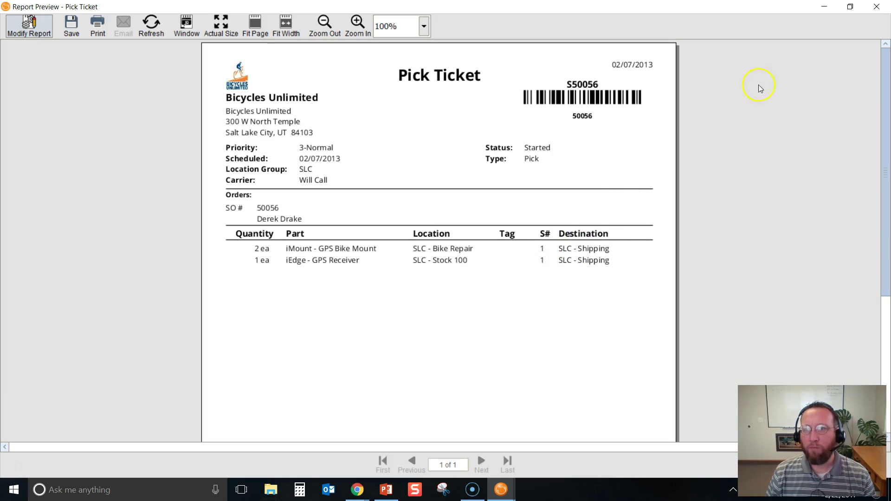
# Close the preview and finish the iEdge GPS Receiver line from SLC-Stock 100.
pyautogui.click(877, 6)
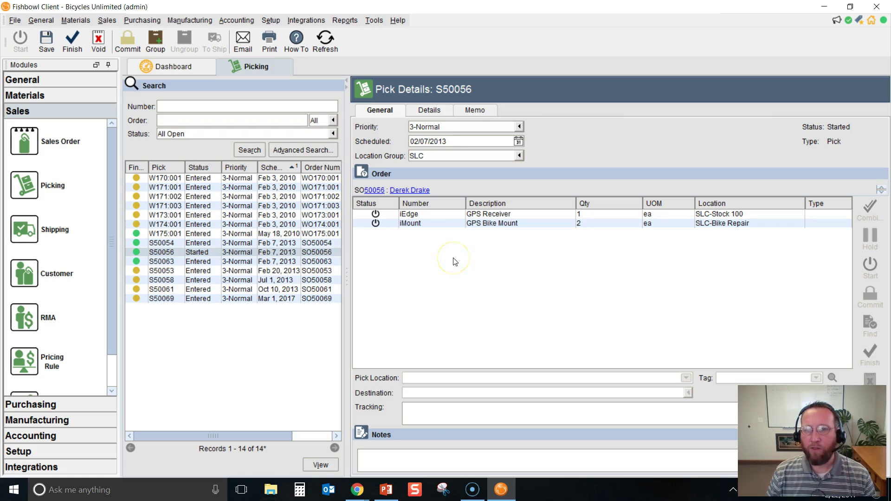
pyautogui.click(431, 216)
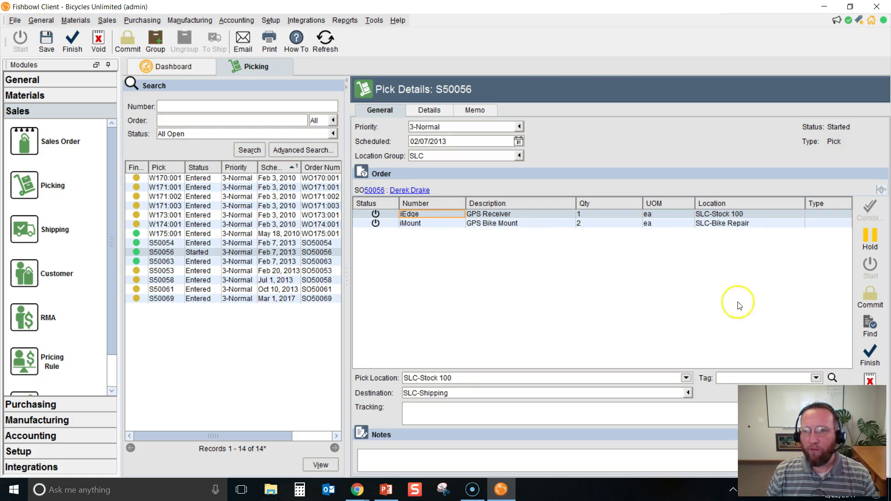
pyautogui.click(870, 355)
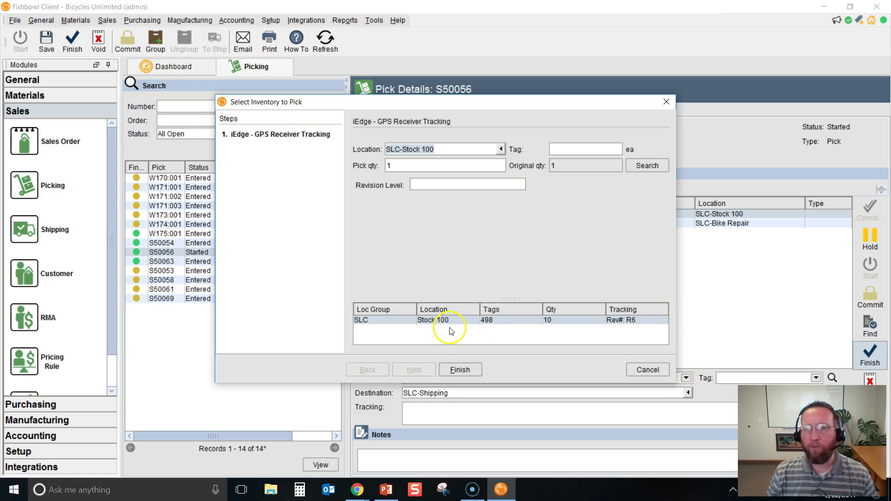
pyautogui.click(458, 369)
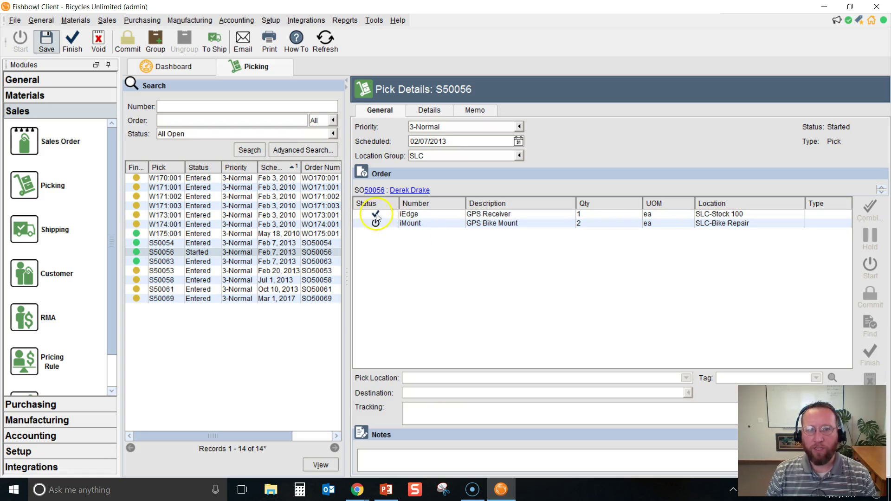
# Finish the iMount GPS Bike Mount line with serials V12222 and V12219.
pyautogui.click(487, 224)
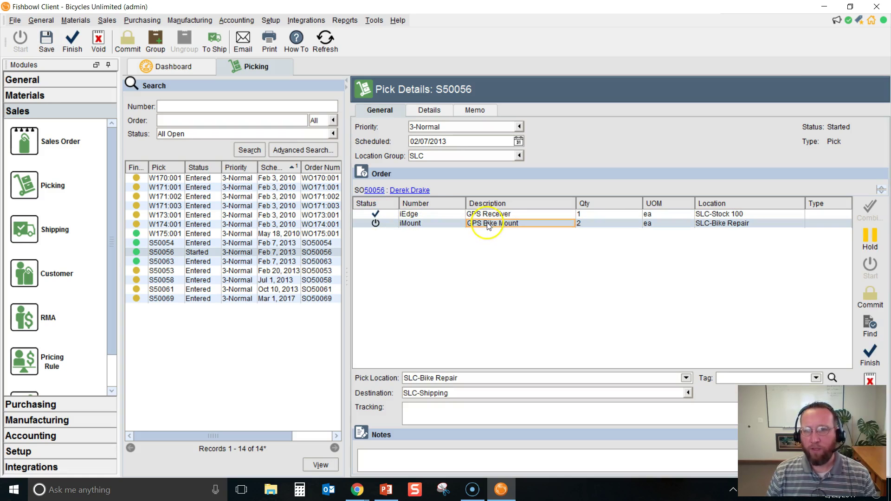
pyautogui.click(870, 358)
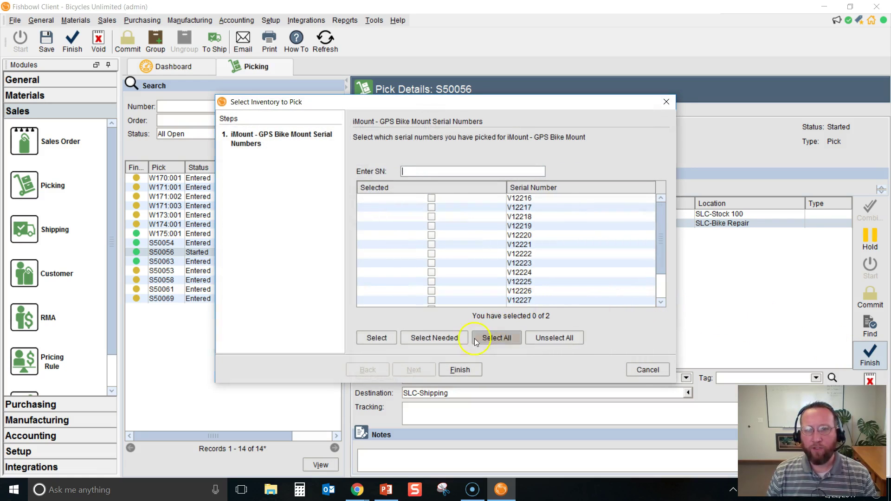
pyautogui.click(431, 254)
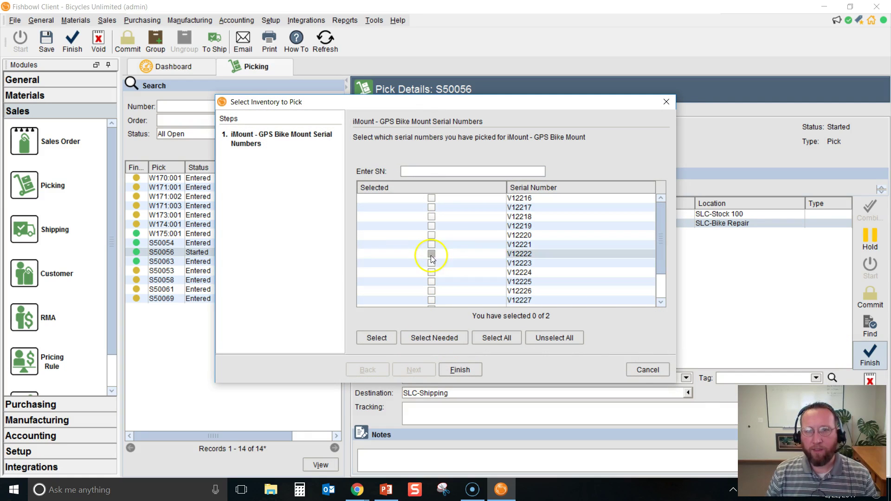
pyautogui.click(431, 226)
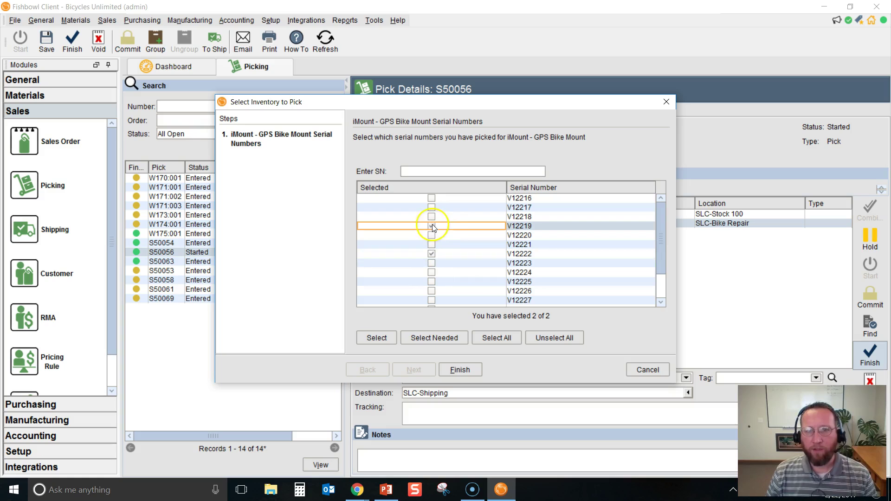
pyautogui.click(460, 369)
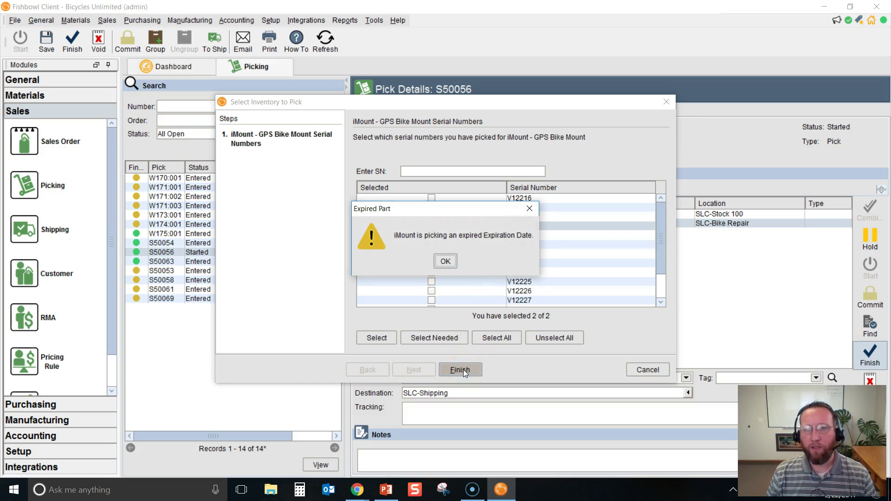
# Accept all five Expired Part warnings so pick S50056 becomes Finished.
pyautogui.click(445, 260)
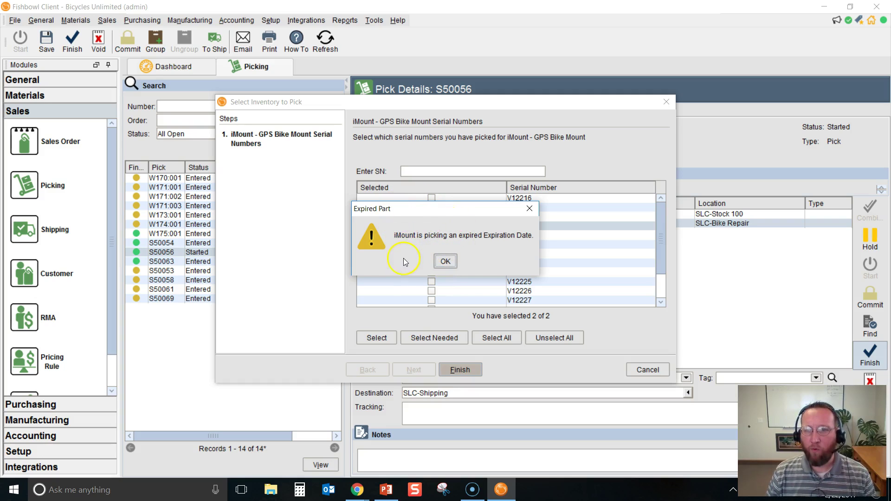
pyautogui.click(440, 262)
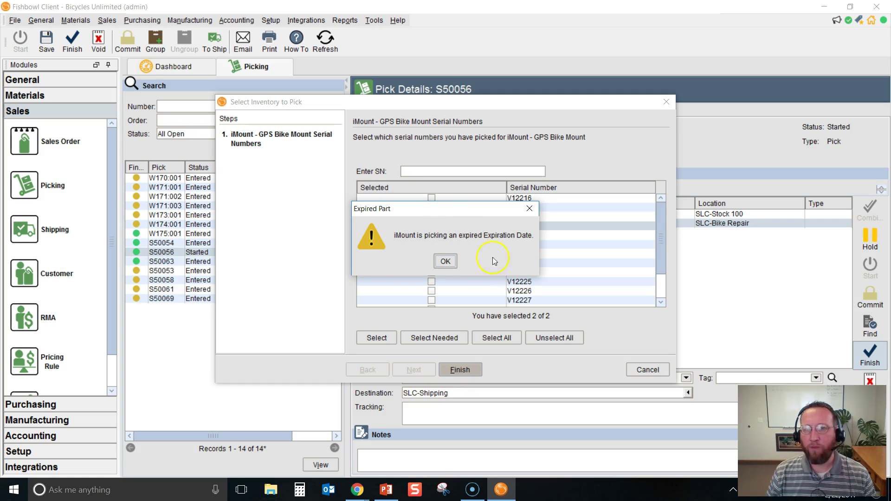
pyautogui.click(446, 262)
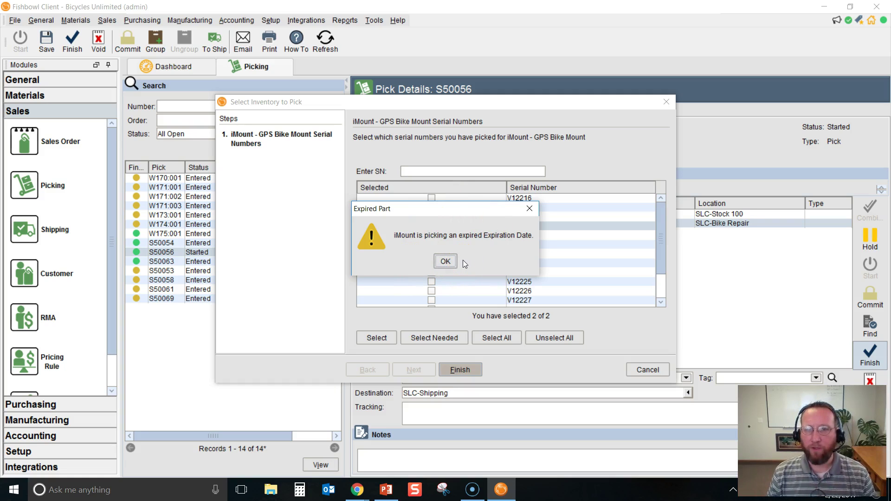
pyautogui.click(442, 263)
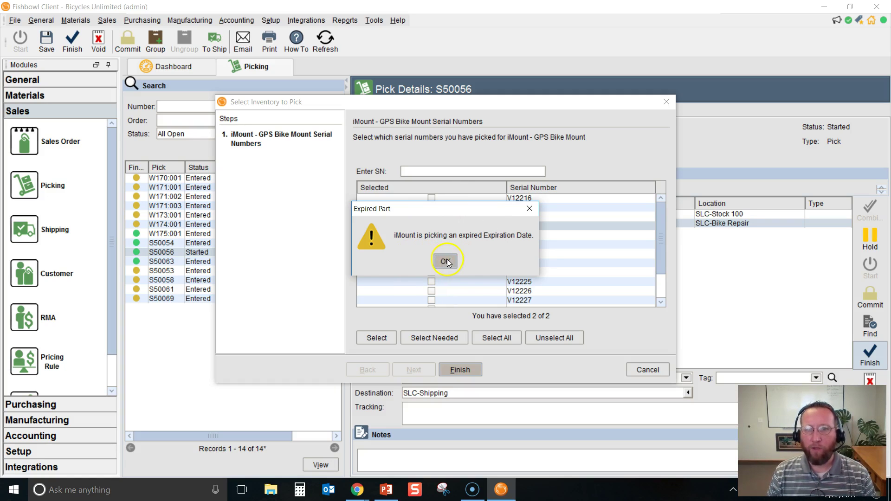
pyautogui.click(447, 262)
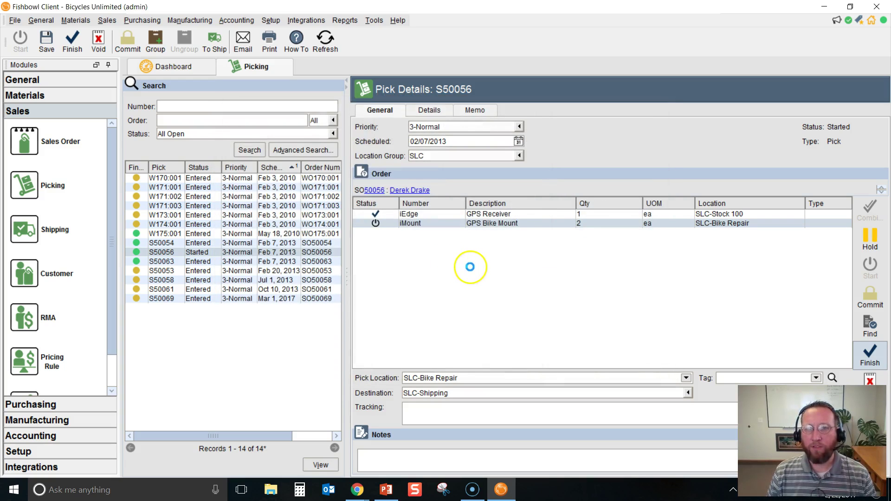